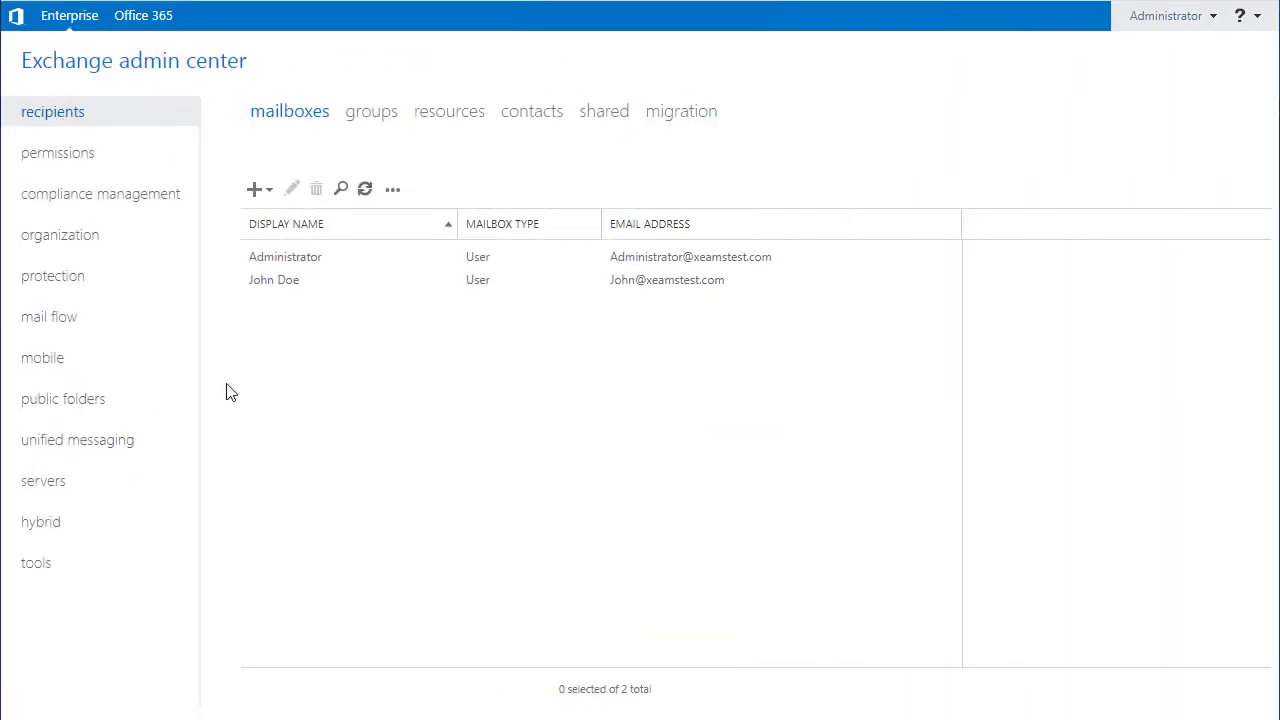
Step: Create a new Custom send connector named 'Xeams' under mail flow > send connectors
left_click(103, 328)
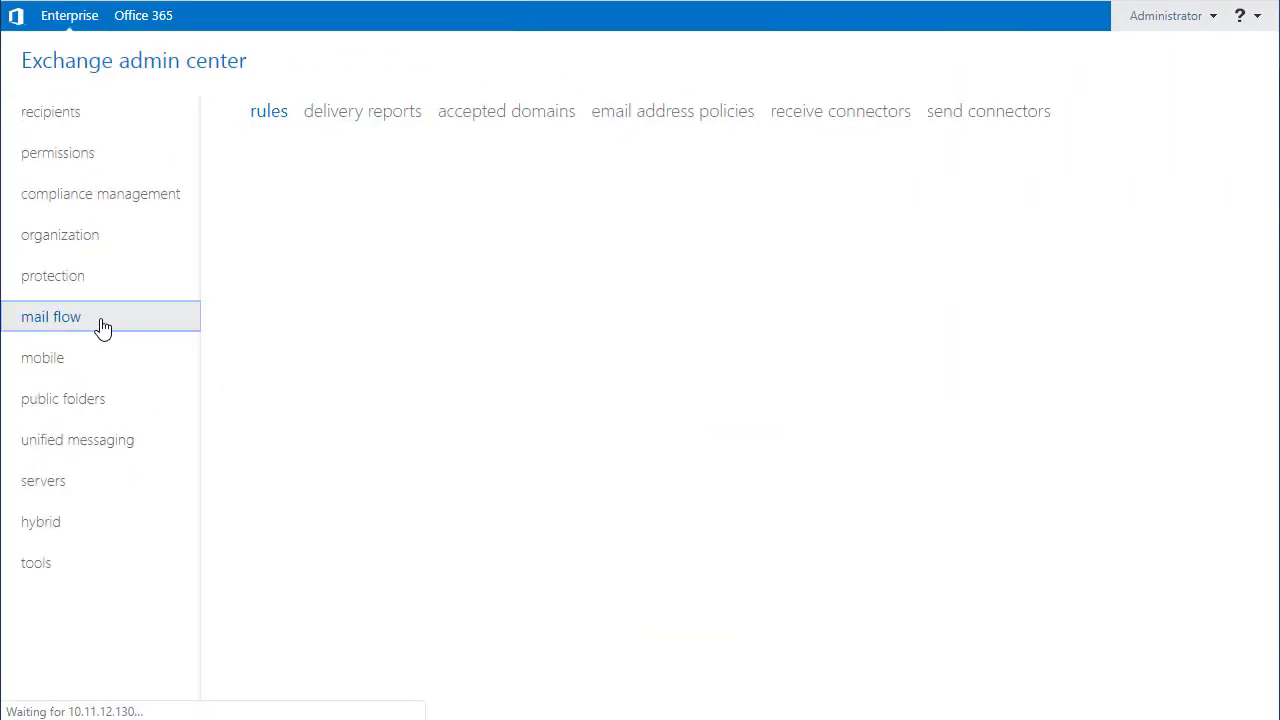
left_click(952, 118)
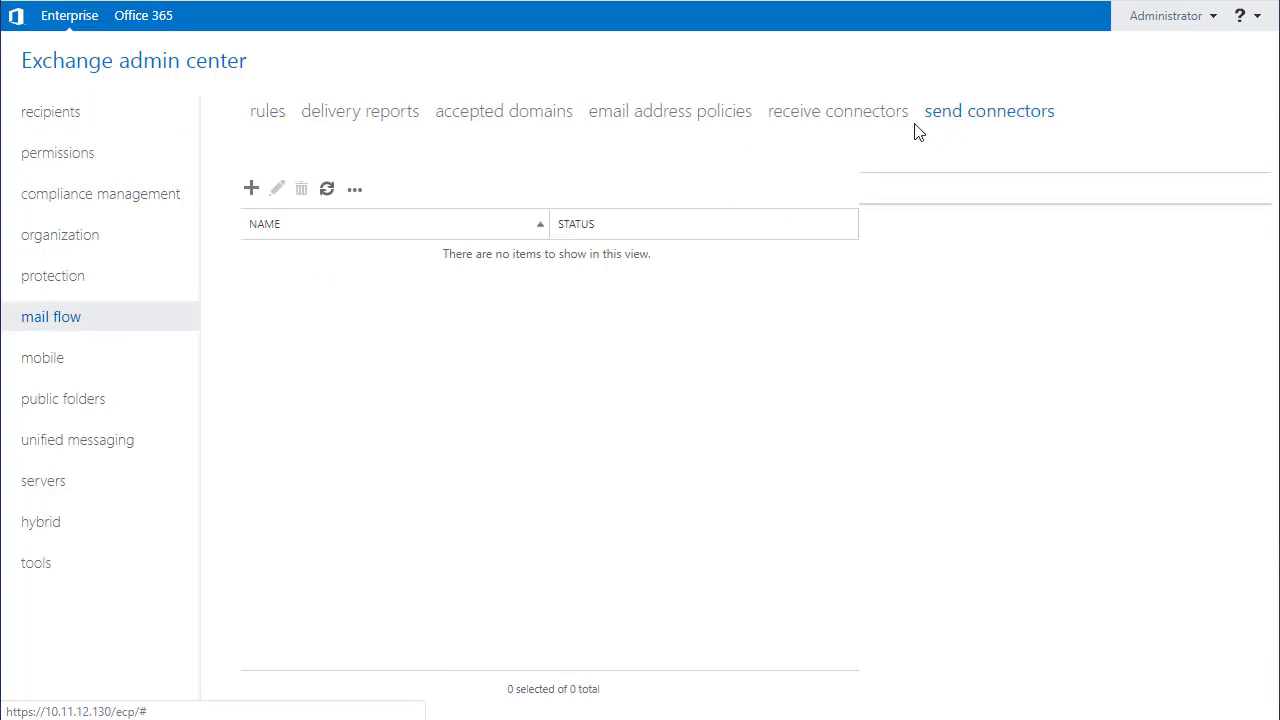
left_click(251, 190)
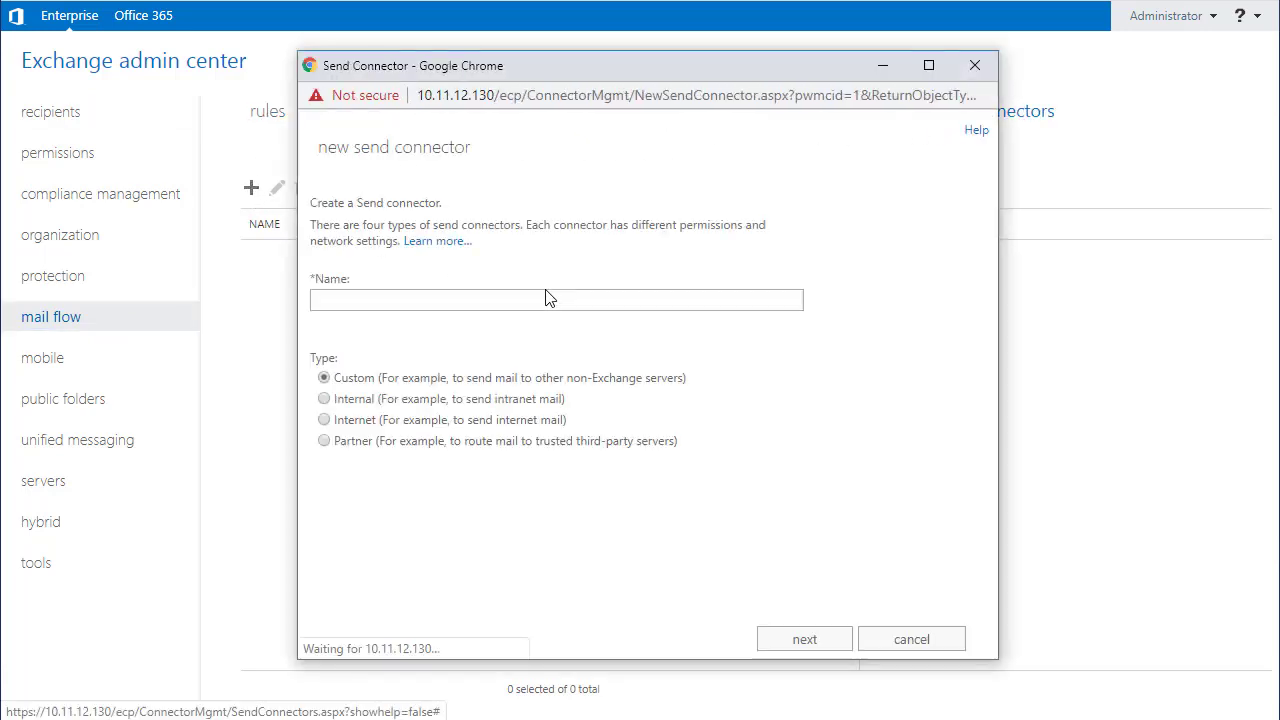
type("Xeams")
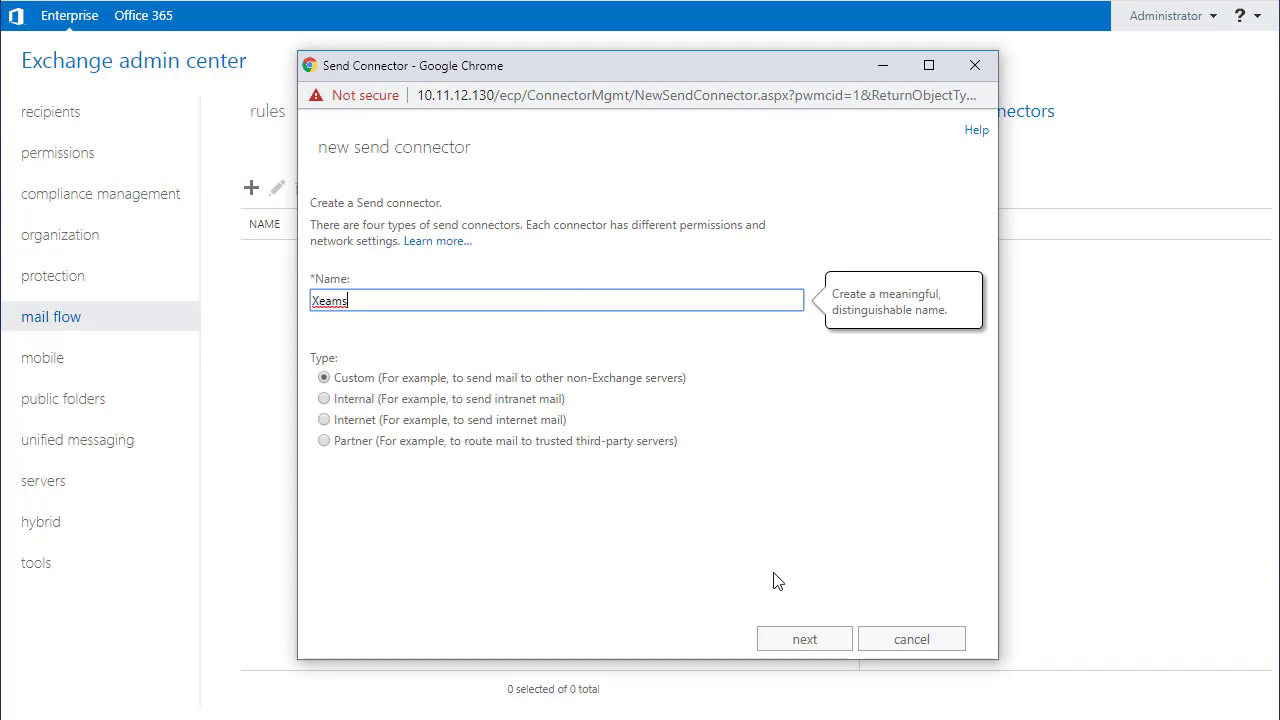
left_click(800, 640)
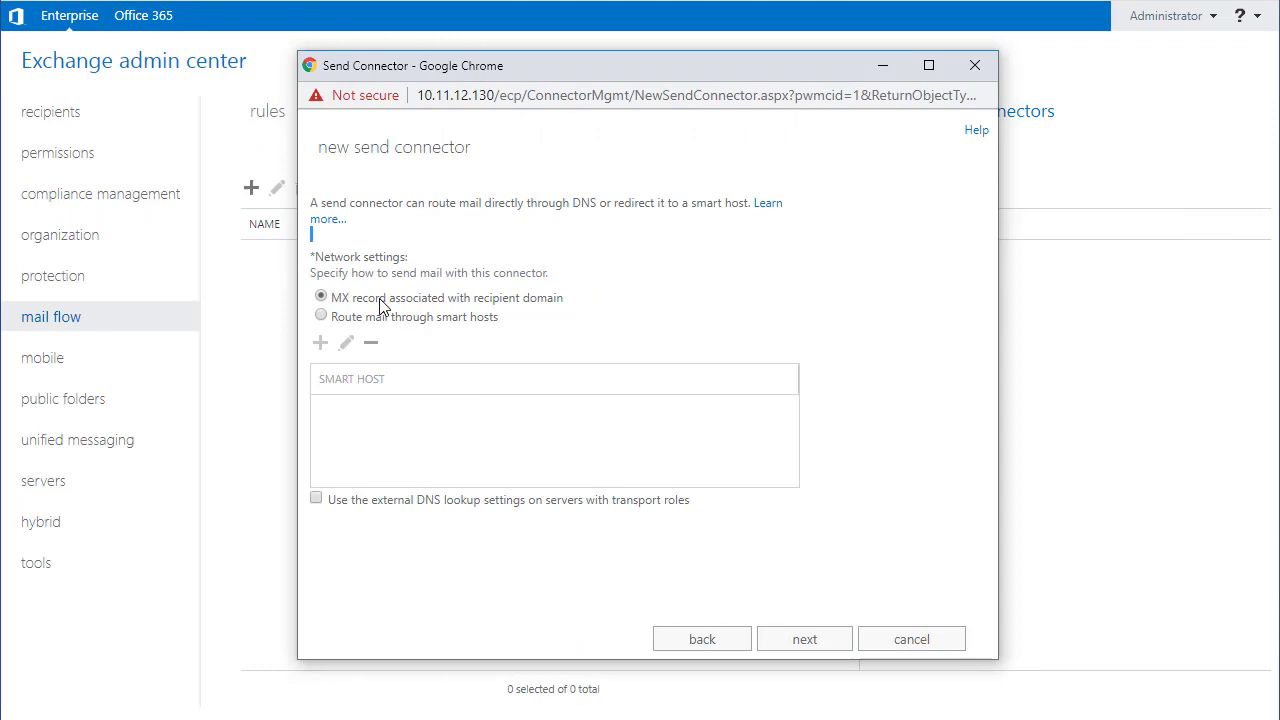
Step: Route the Xeams connector through smart host 10.11.12.104, leaving authentication at None
left_click(322, 317)
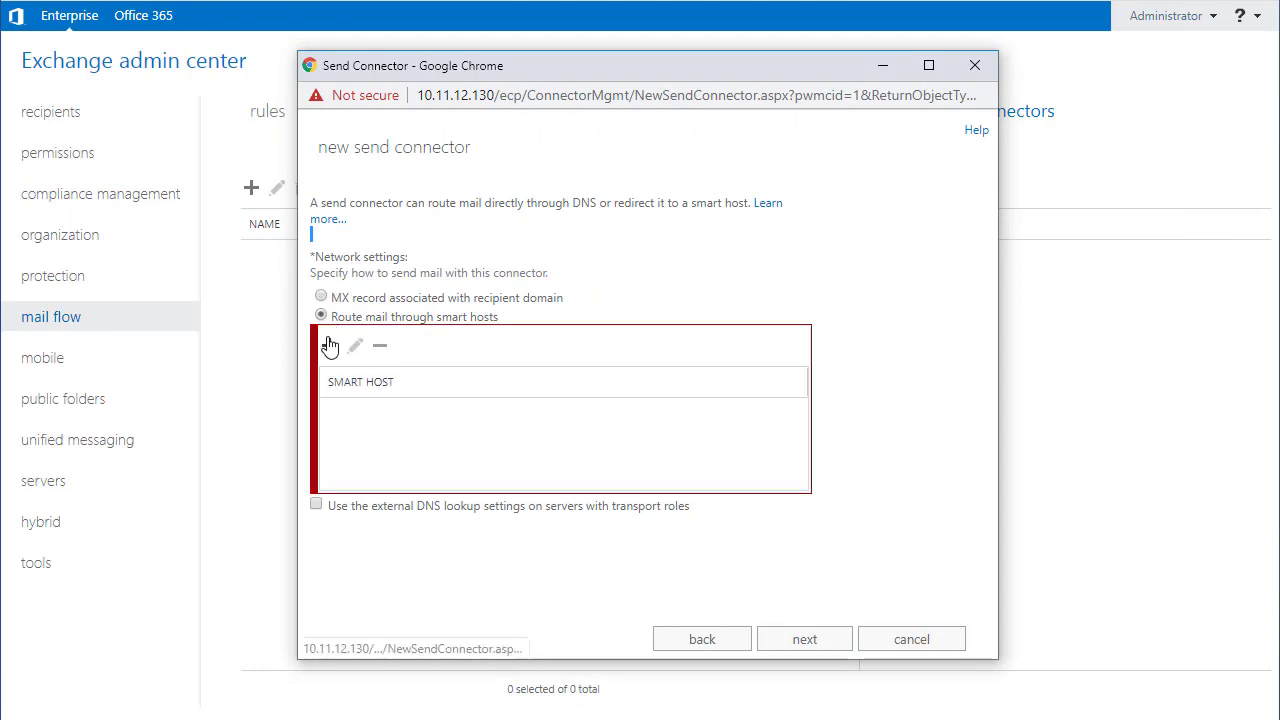
left_click(321, 342)
type("10.11.12")
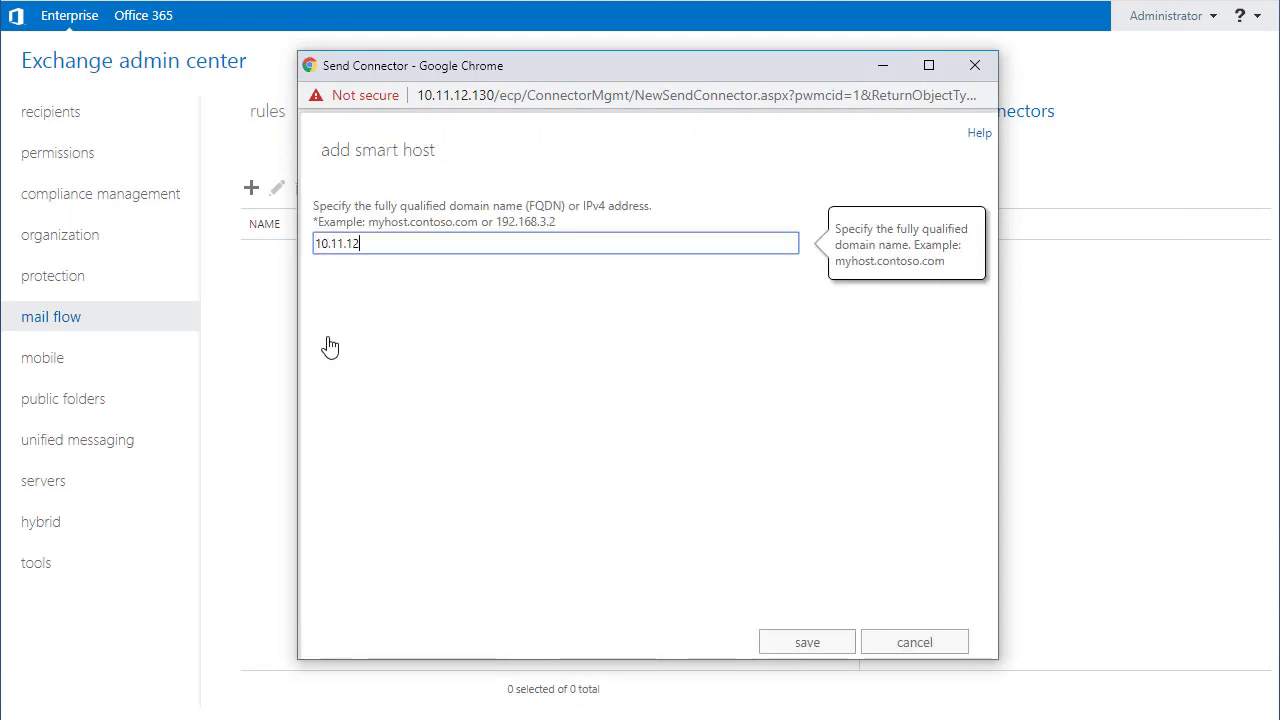
type(".104")
key("Return")
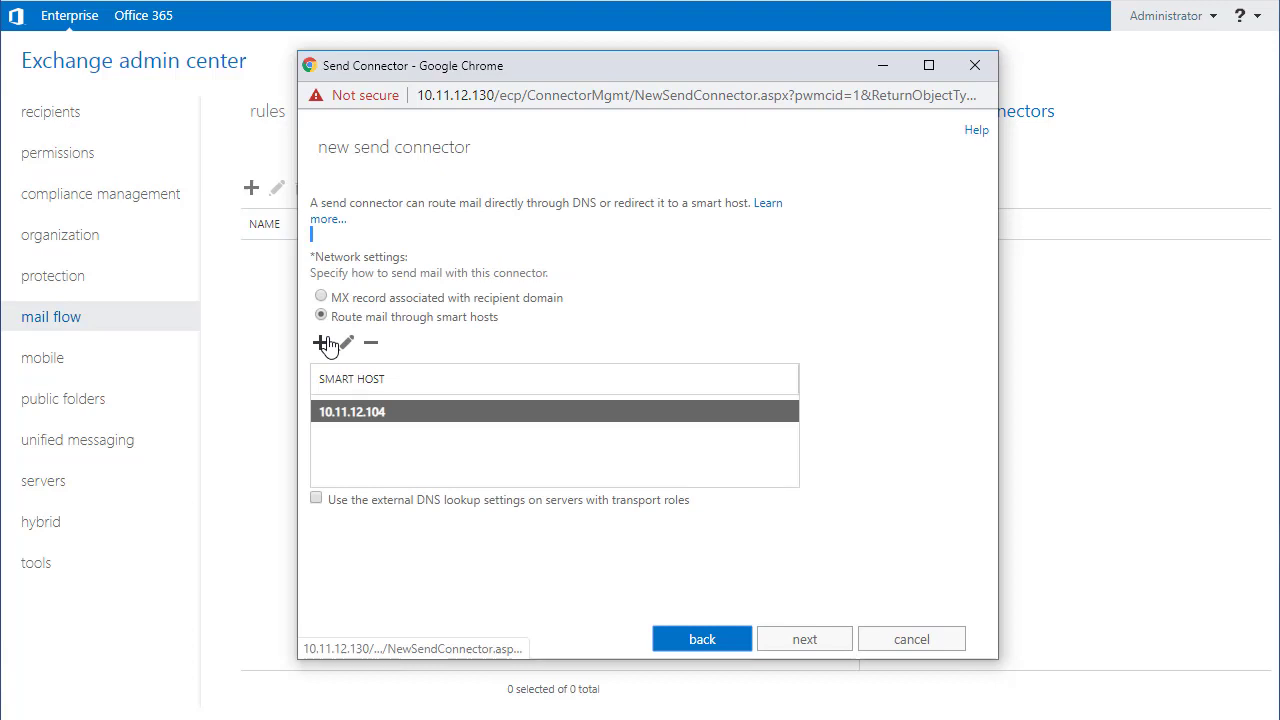
left_click(800, 640)
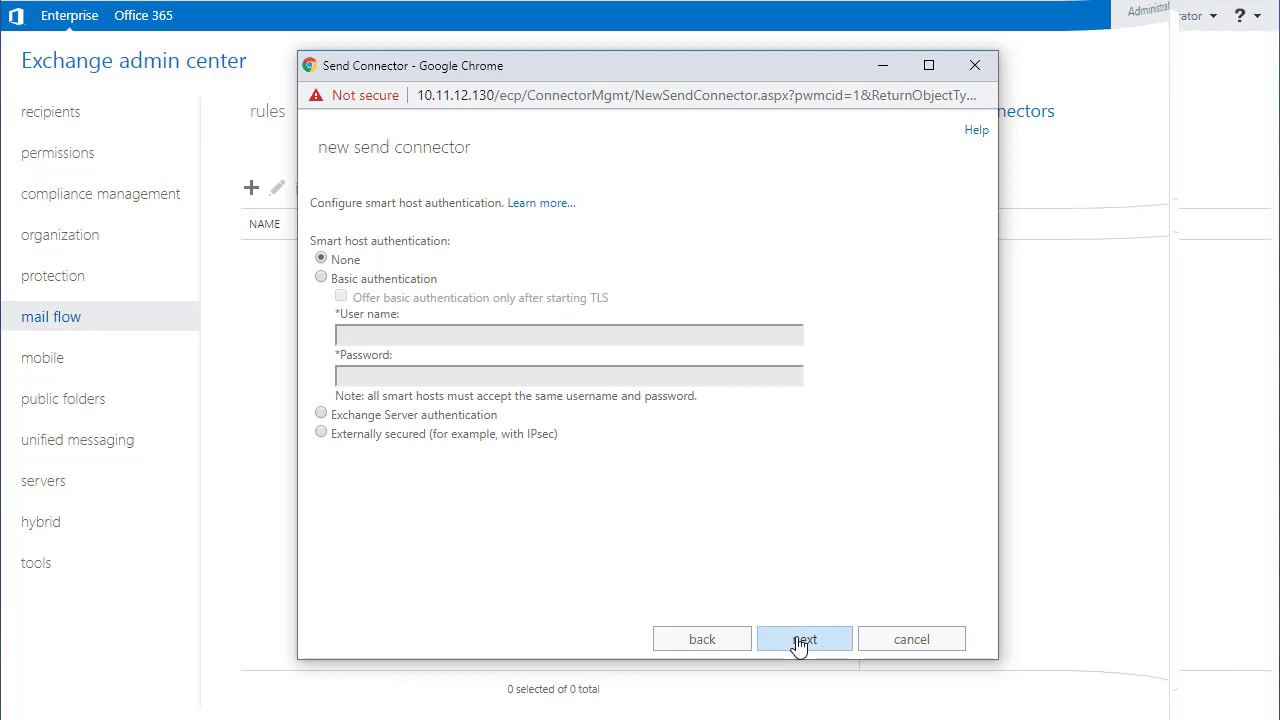
left_click(800, 640)
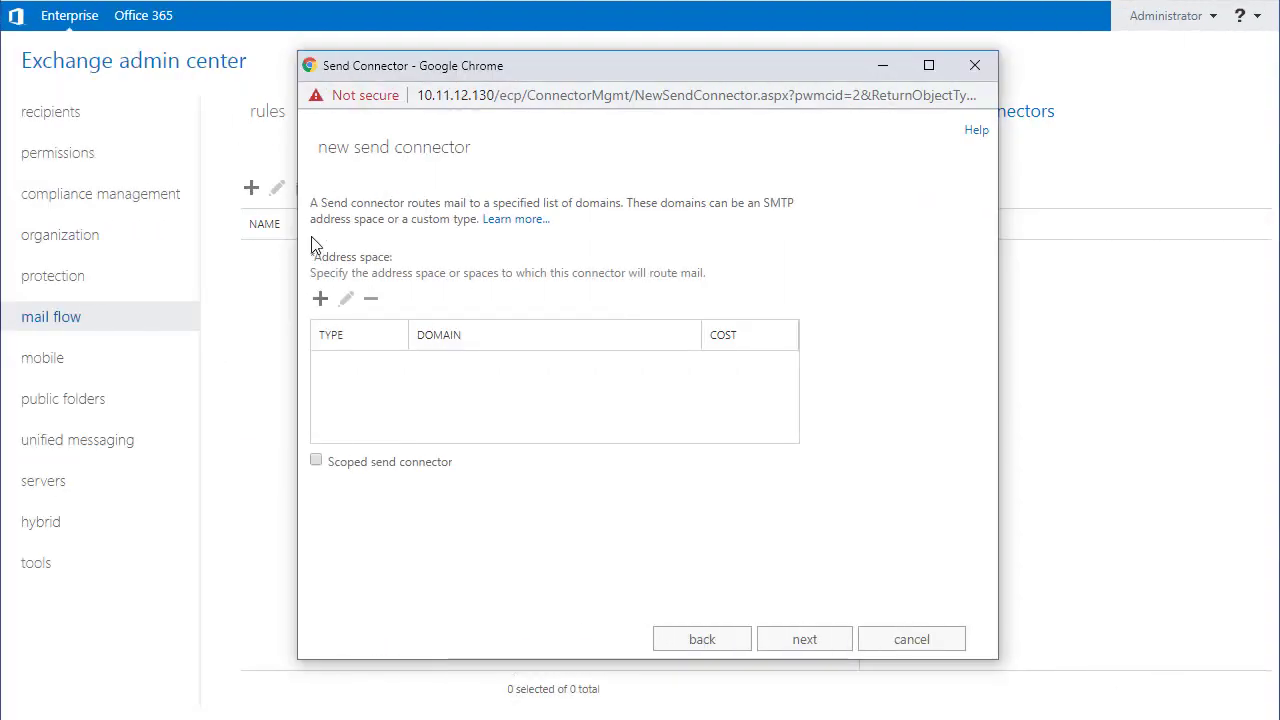
Step: Add an SMTP address space with FQDN * and cost 1 to the connector
left_click(320, 298)
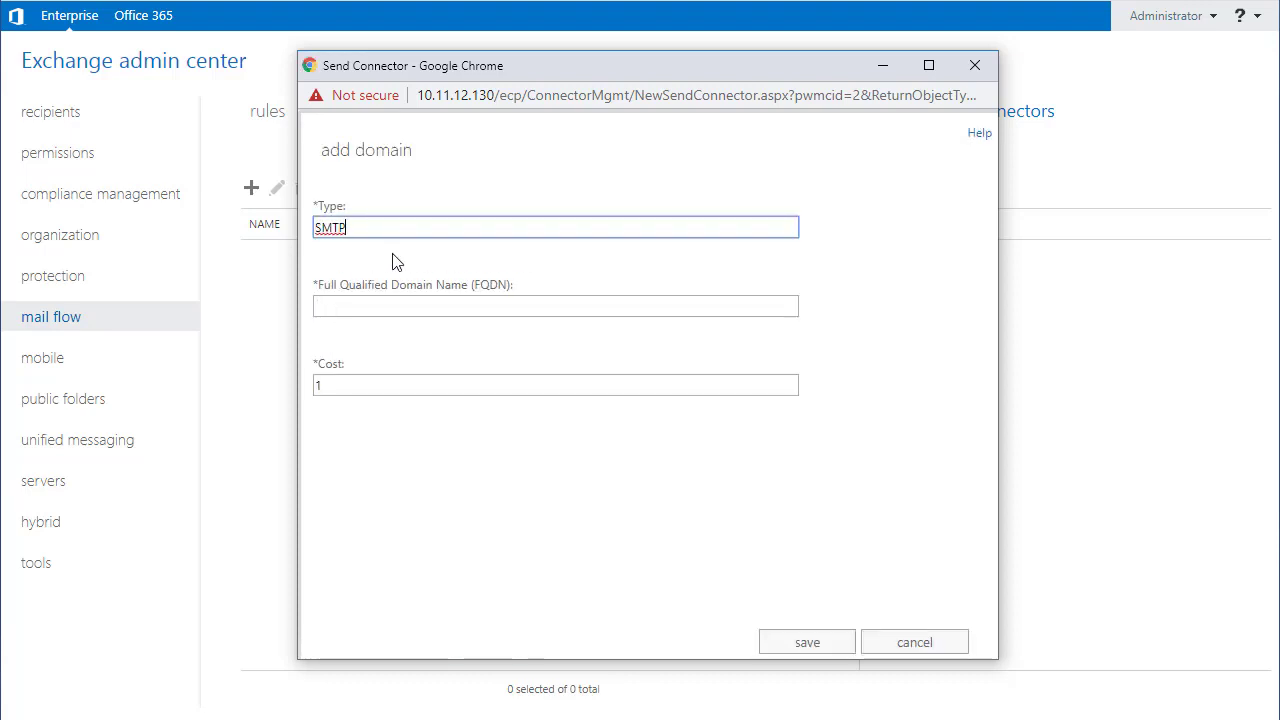
left_click(400, 306)
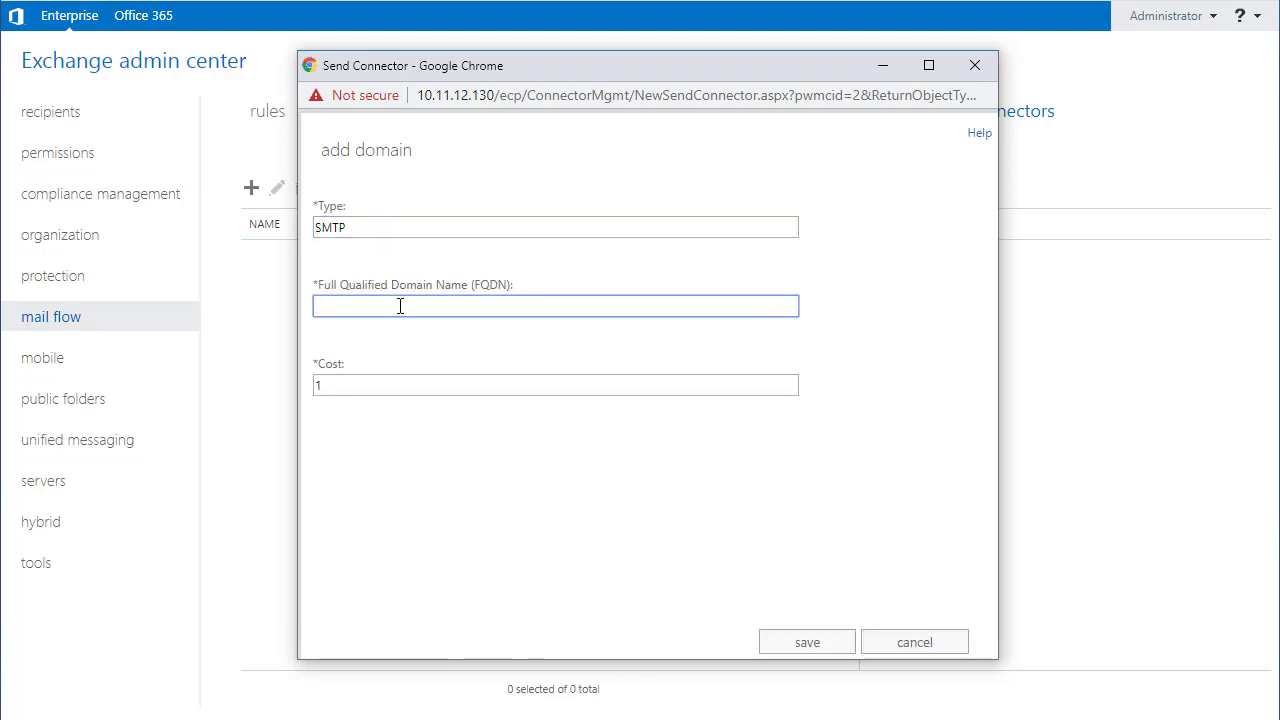
type("*")
left_click(791, 641)
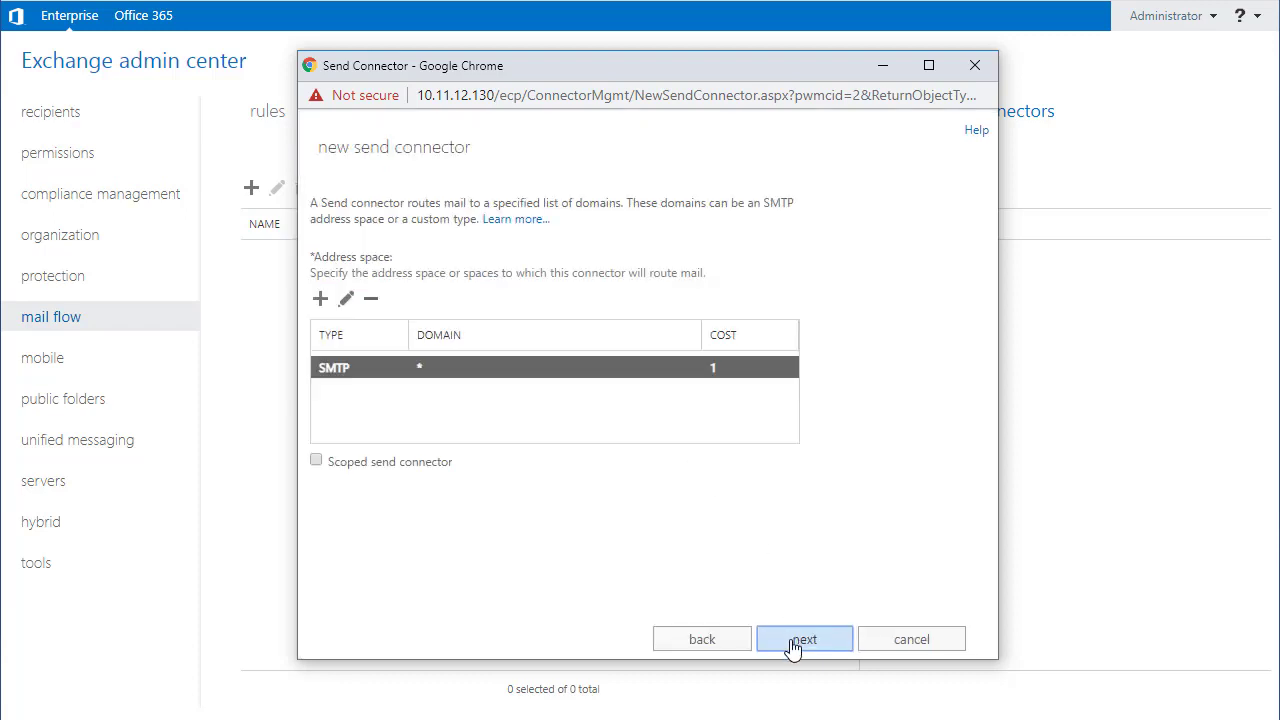
left_click(793, 640)
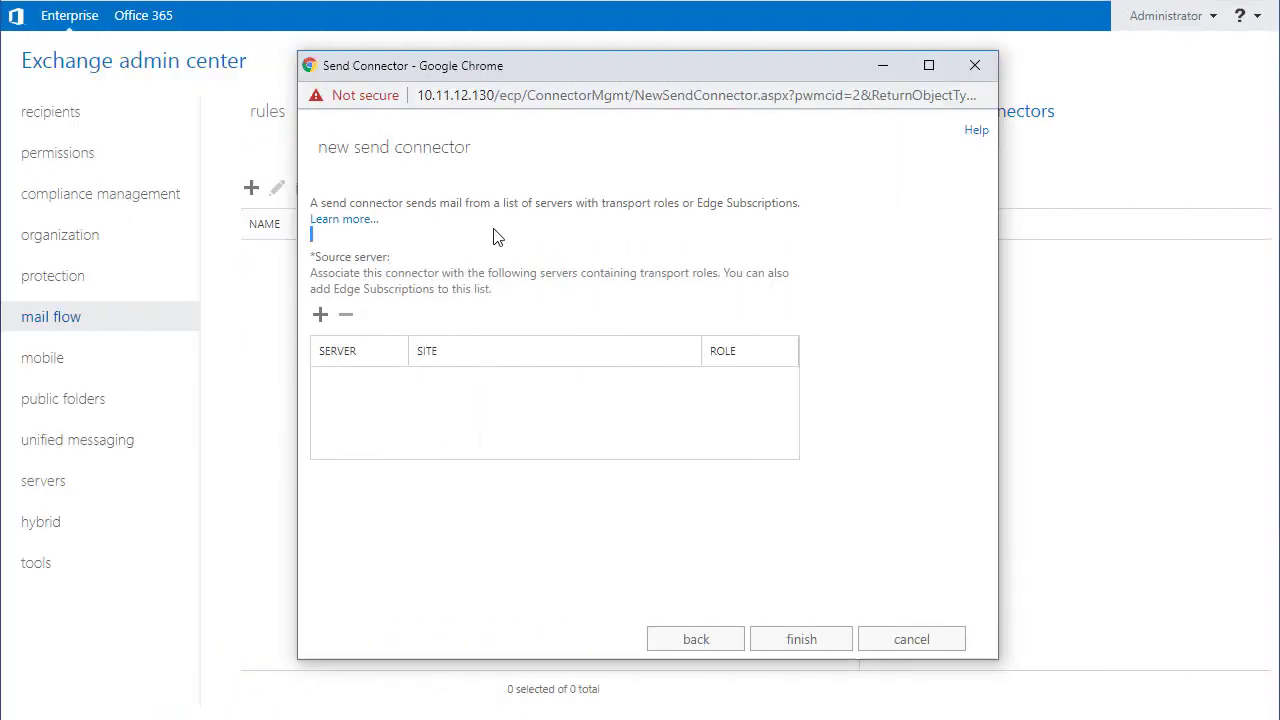
Step: Select the listed Exchange server as the connector's source server
left_click(321, 316)
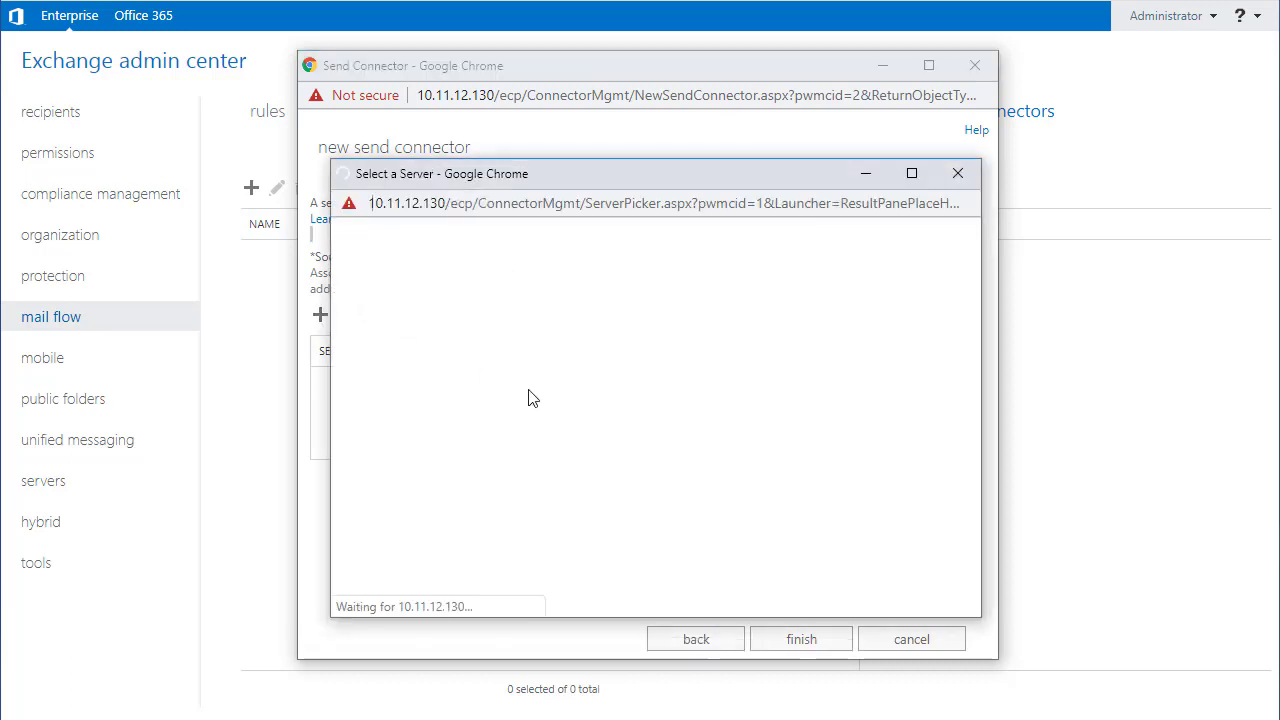
left_click(405, 547)
left_click(795, 598)
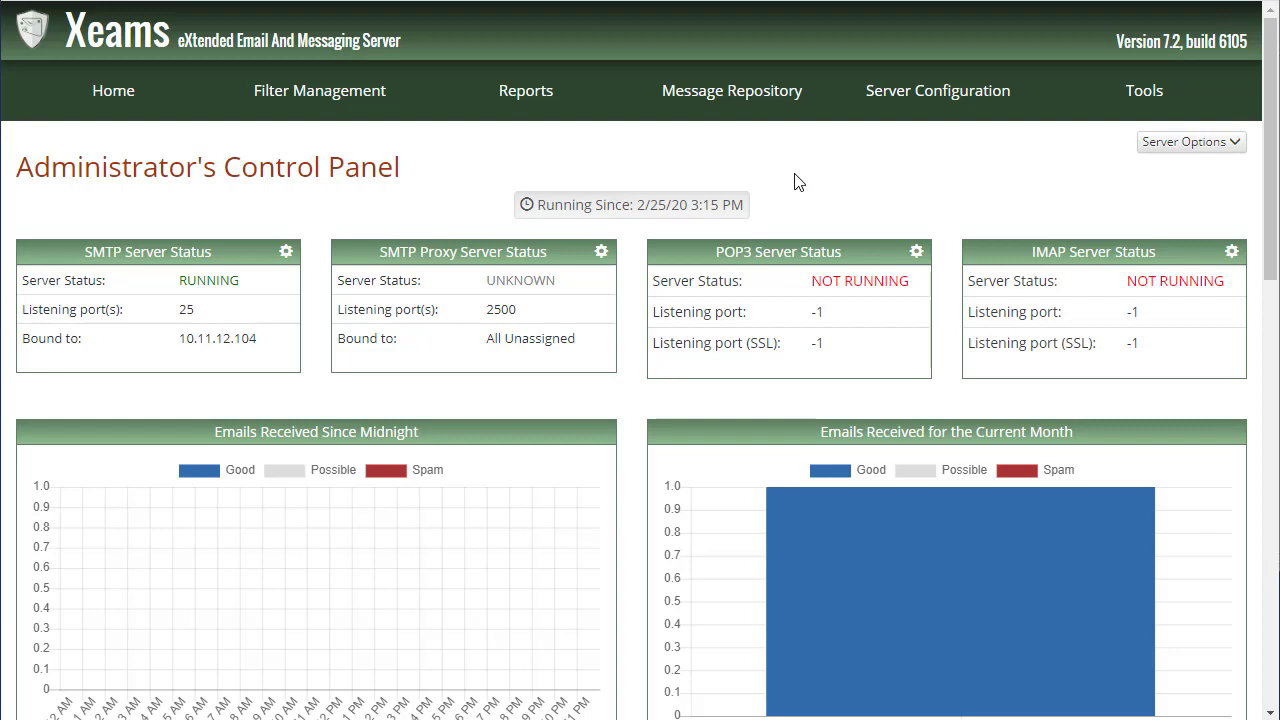
Step: Add 10.11.12.130 as an allowed relaying host in the SMTP Server Configuration
mouse_move(855, 92)
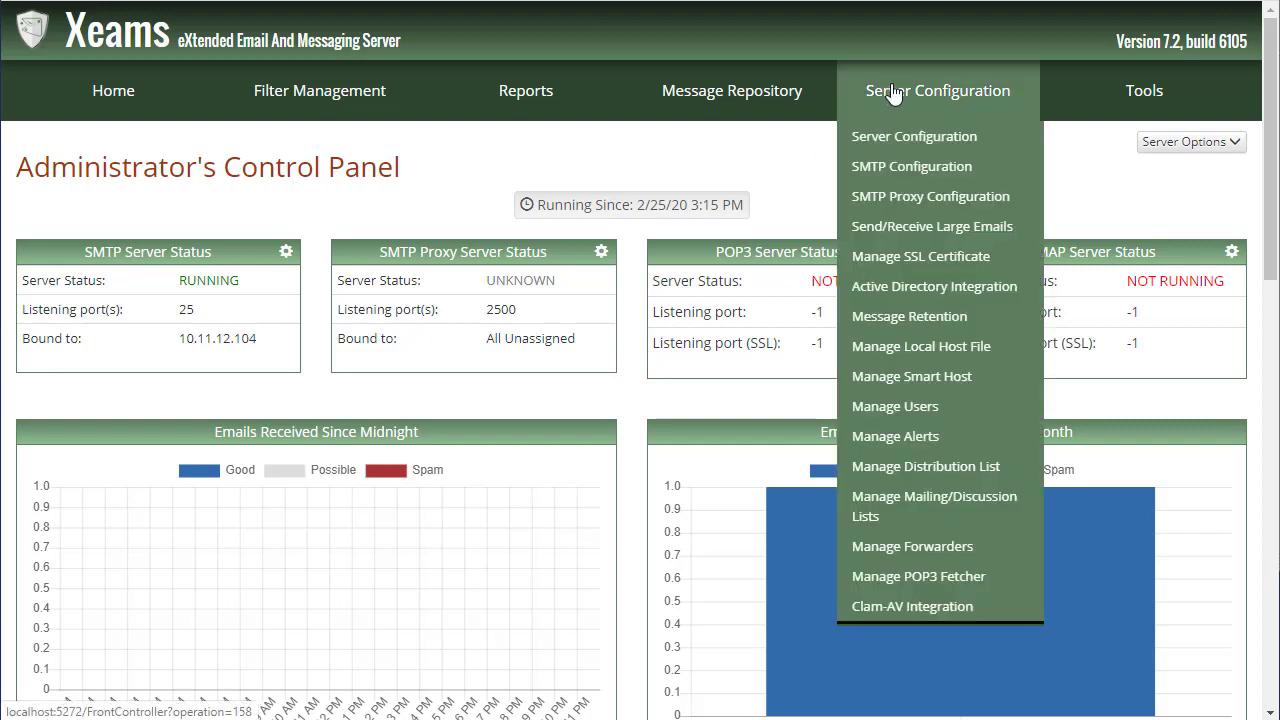
left_click(890, 167)
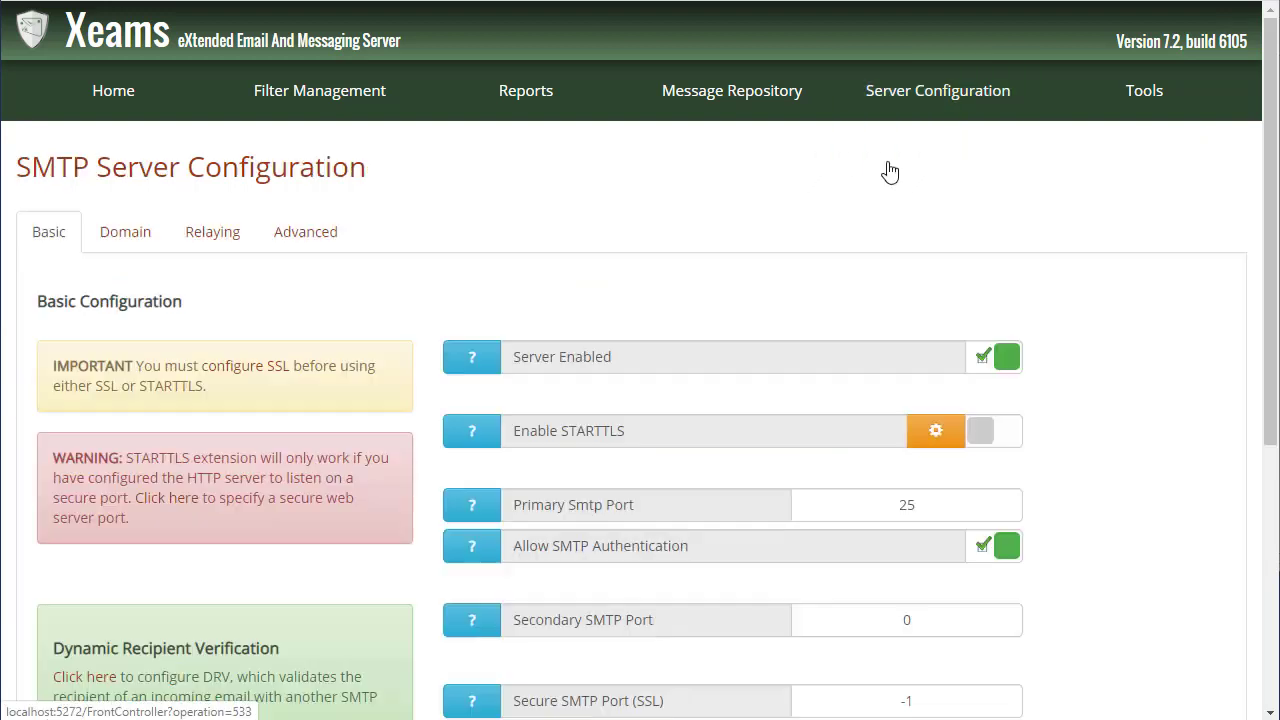
left_click(212, 232)
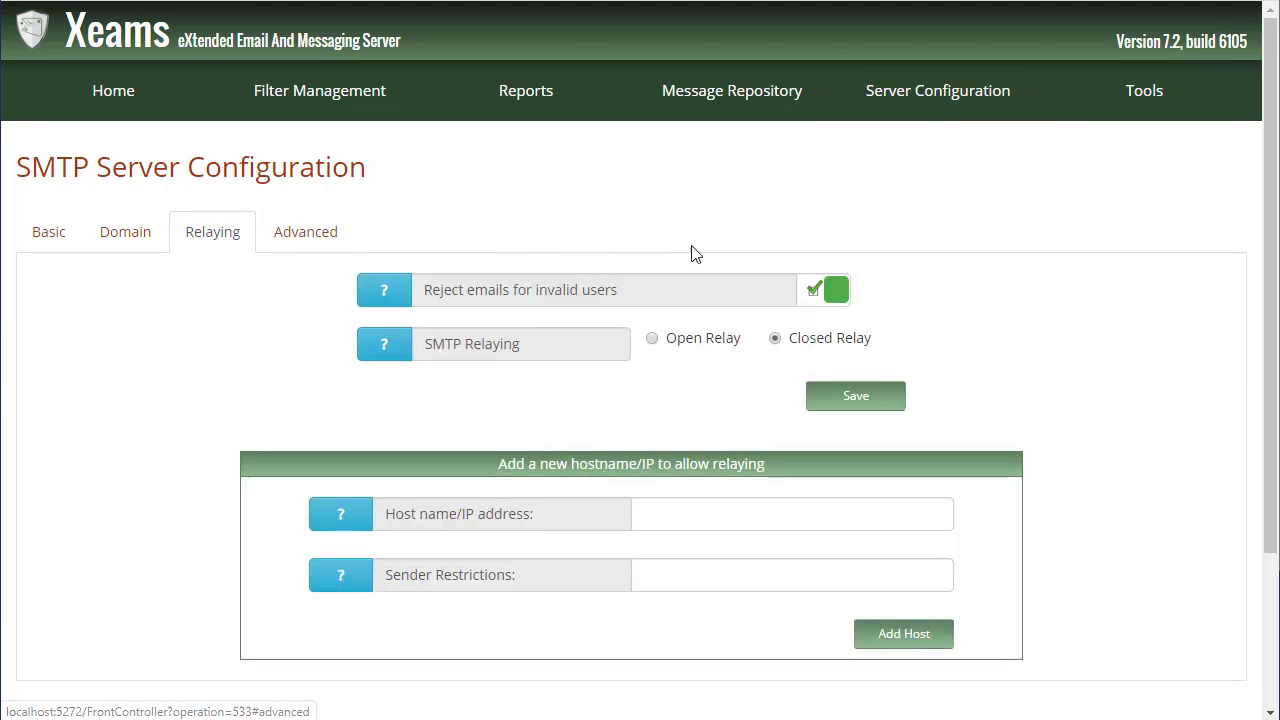
scroll(717, 251, "down", 1)
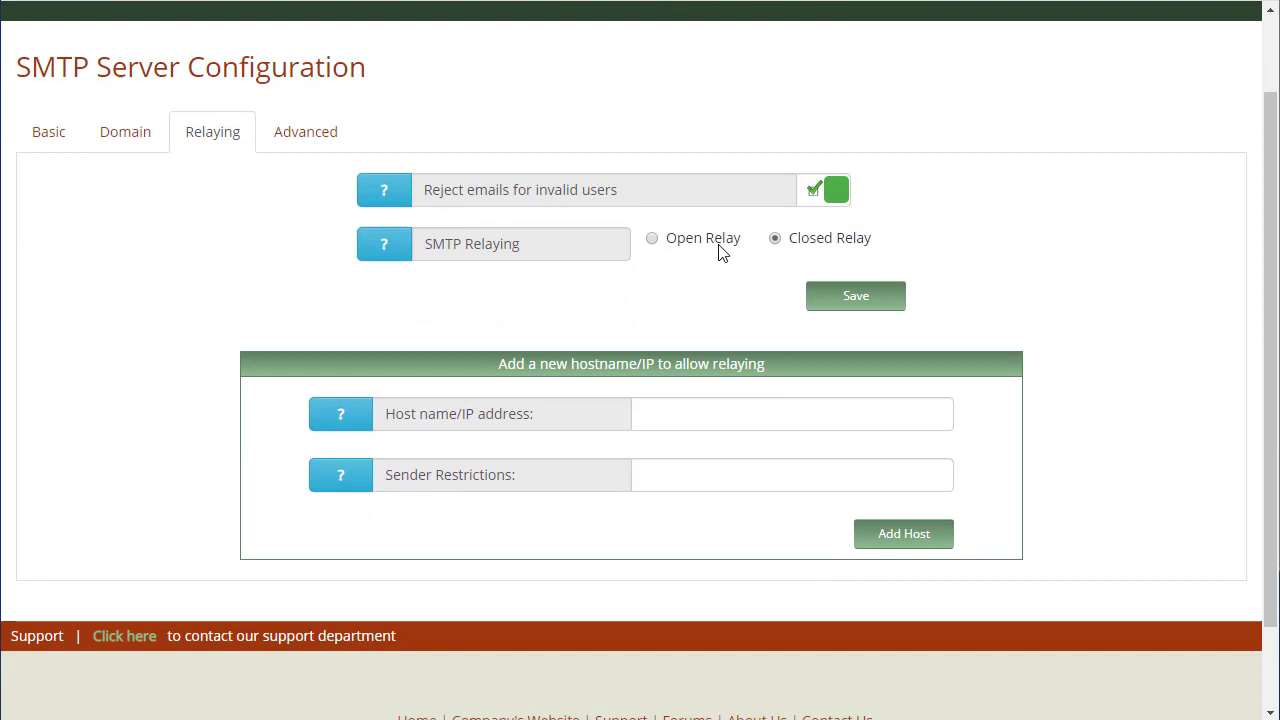
left_click(729, 407)
left_click(722, 458)
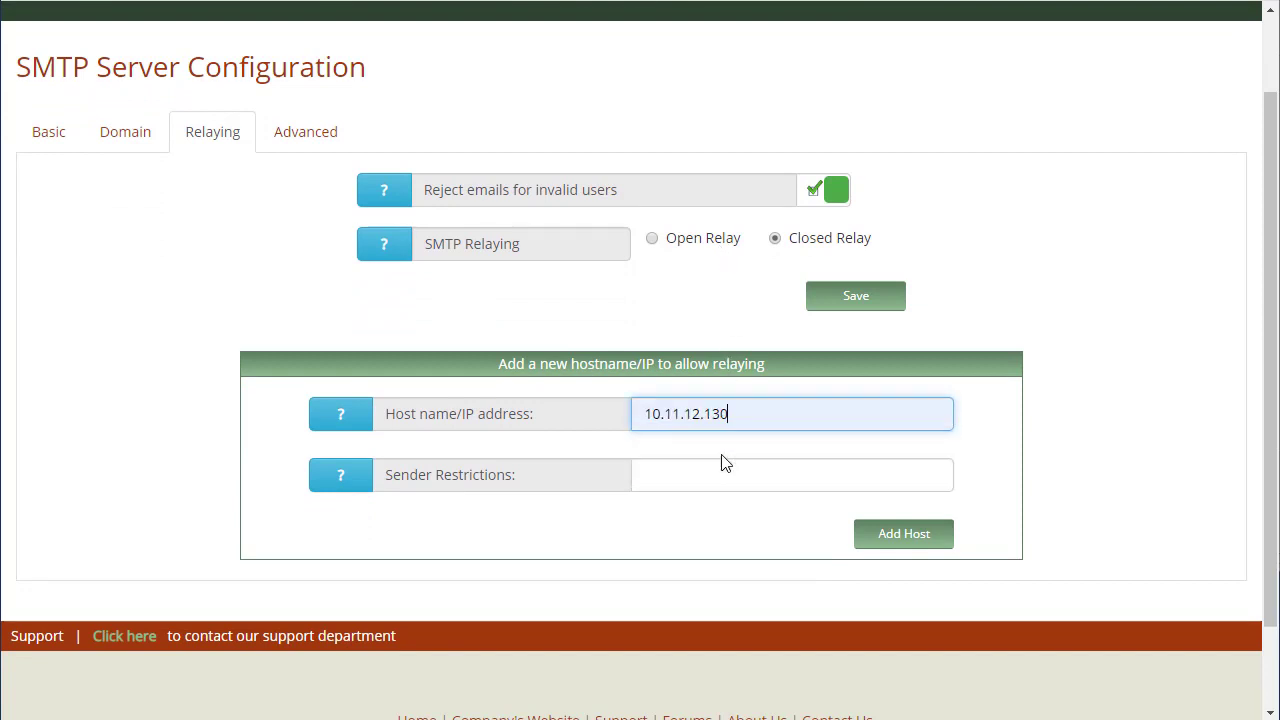
left_click(906, 538)
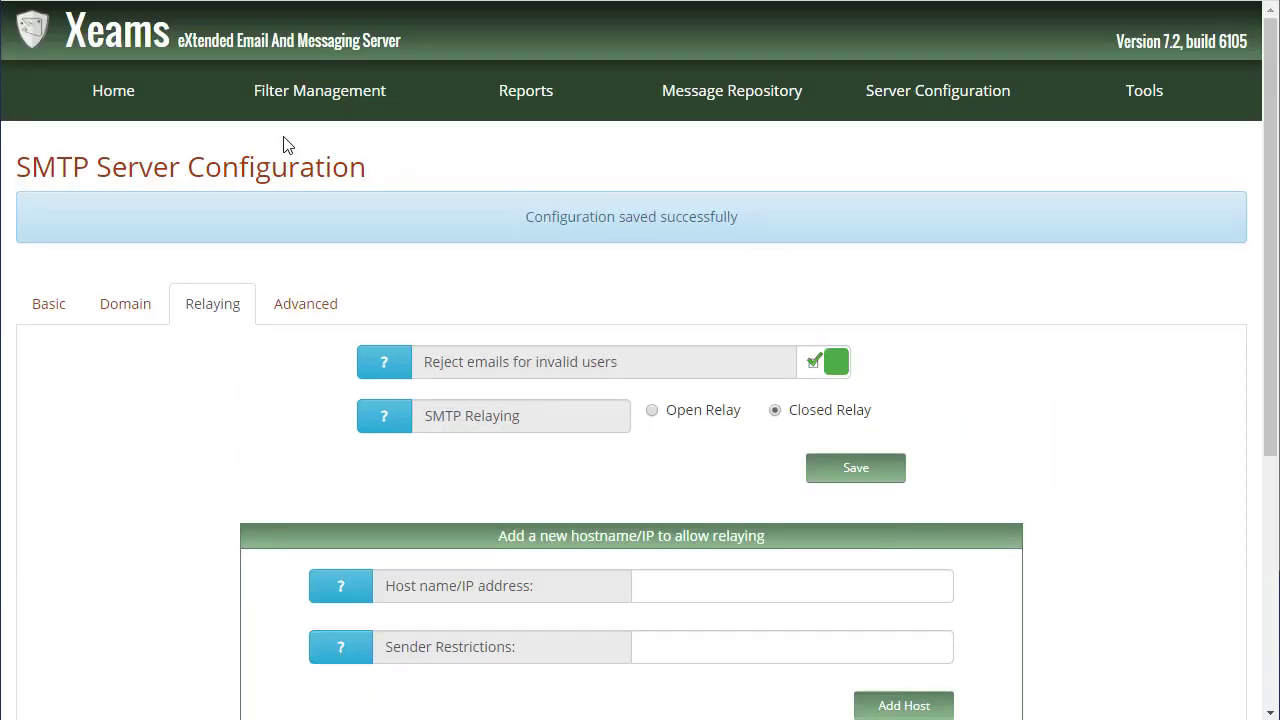
Step: Look through the thresholds on the Filter Management Score Configuration page
mouse_move(295, 100)
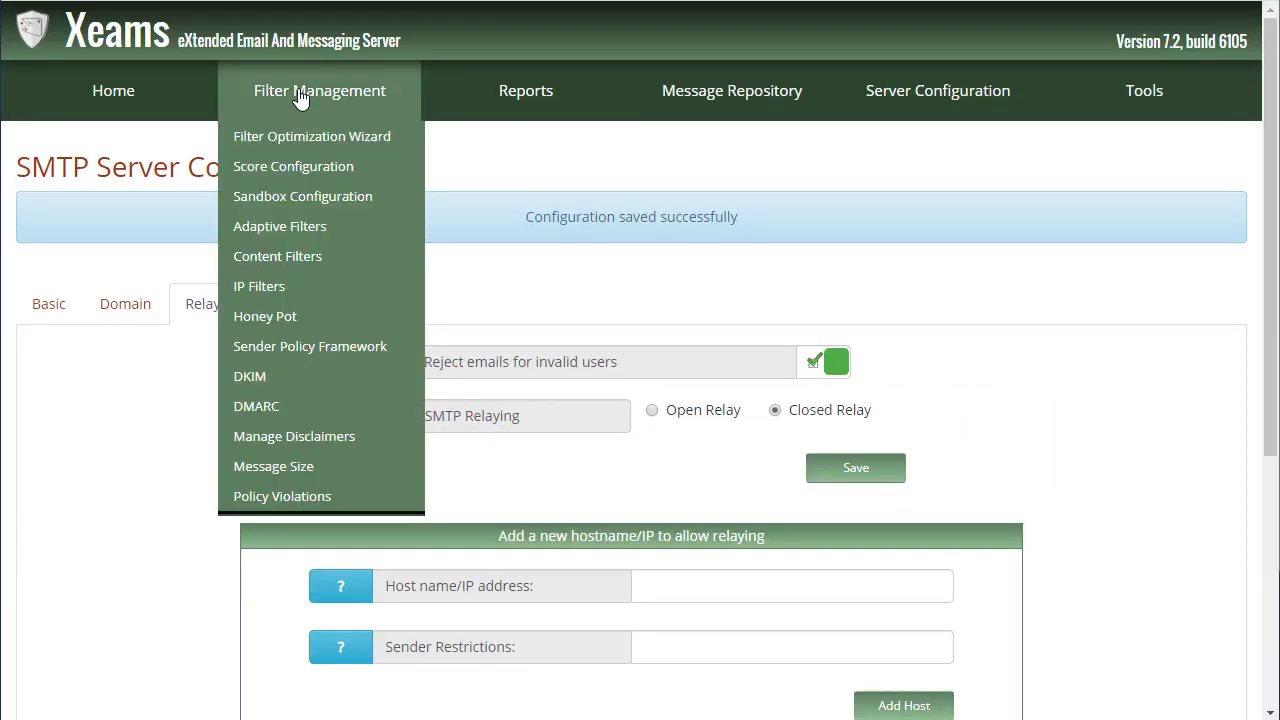
left_click(305, 168)
scroll(878, 250, "down", 5)
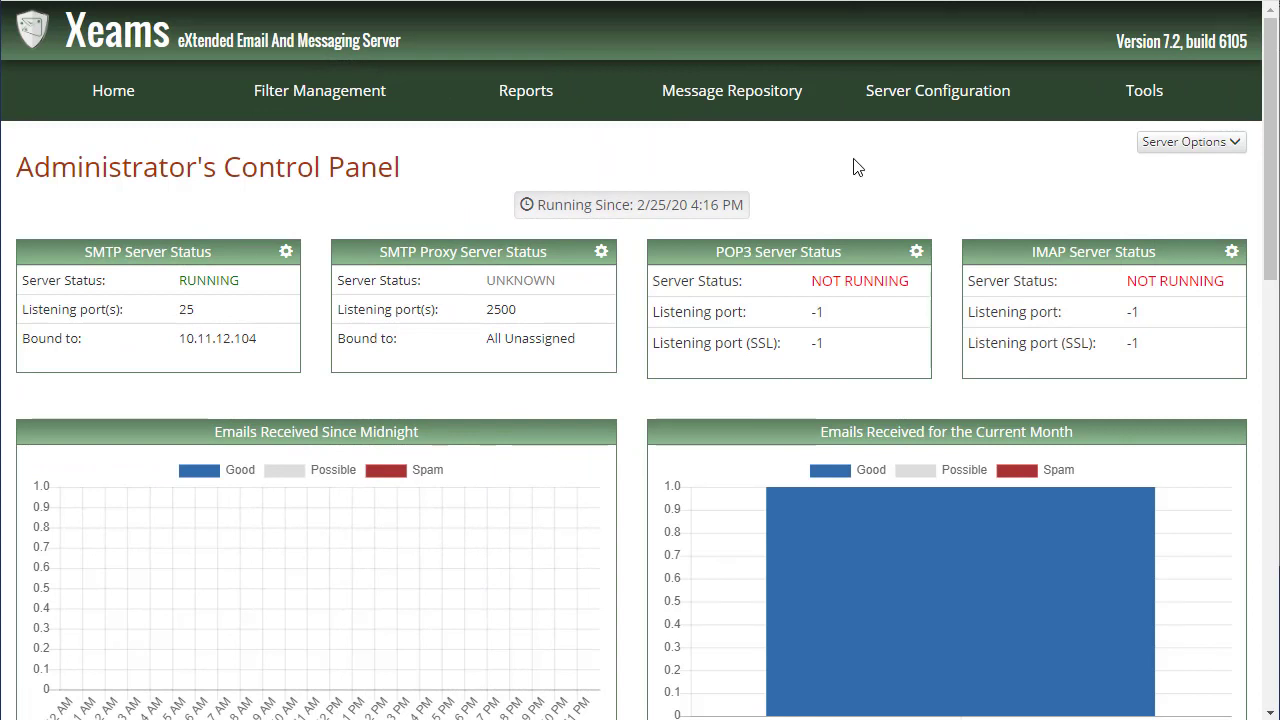
mouse_move(882, 113)
left_click(885, 136)
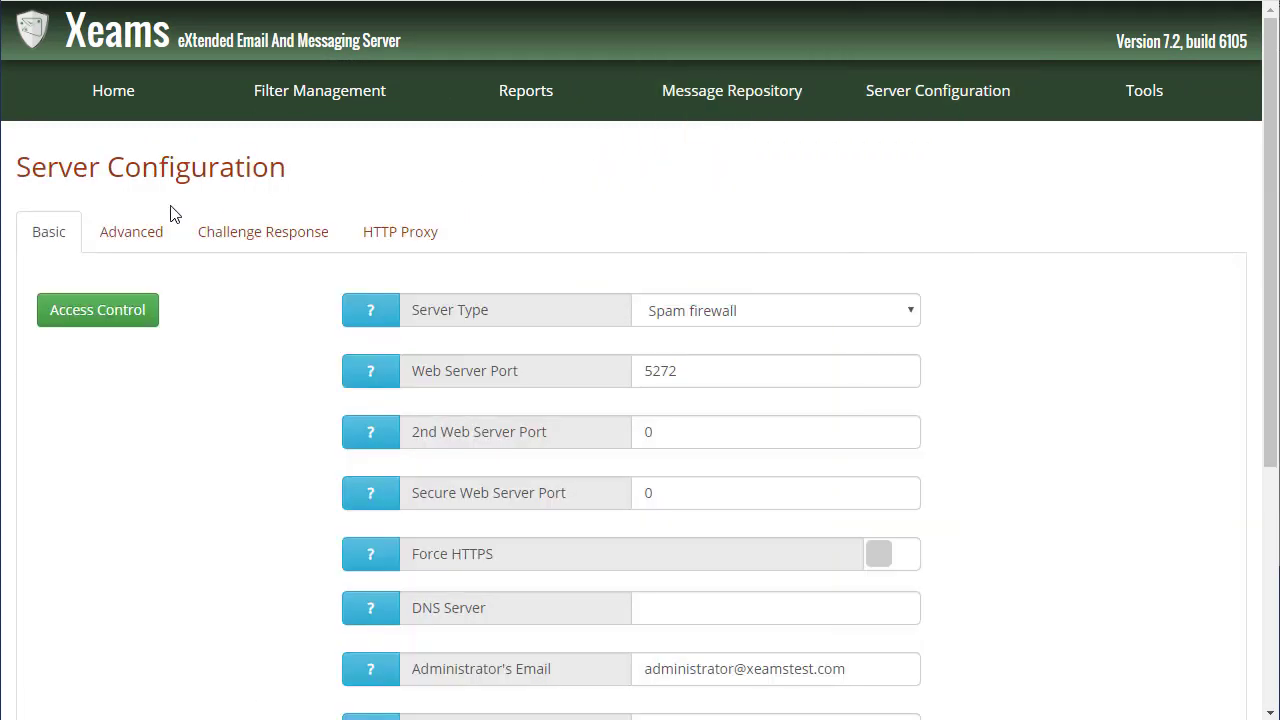
left_click(148, 233)
scroll(660, 300, "down", 2)
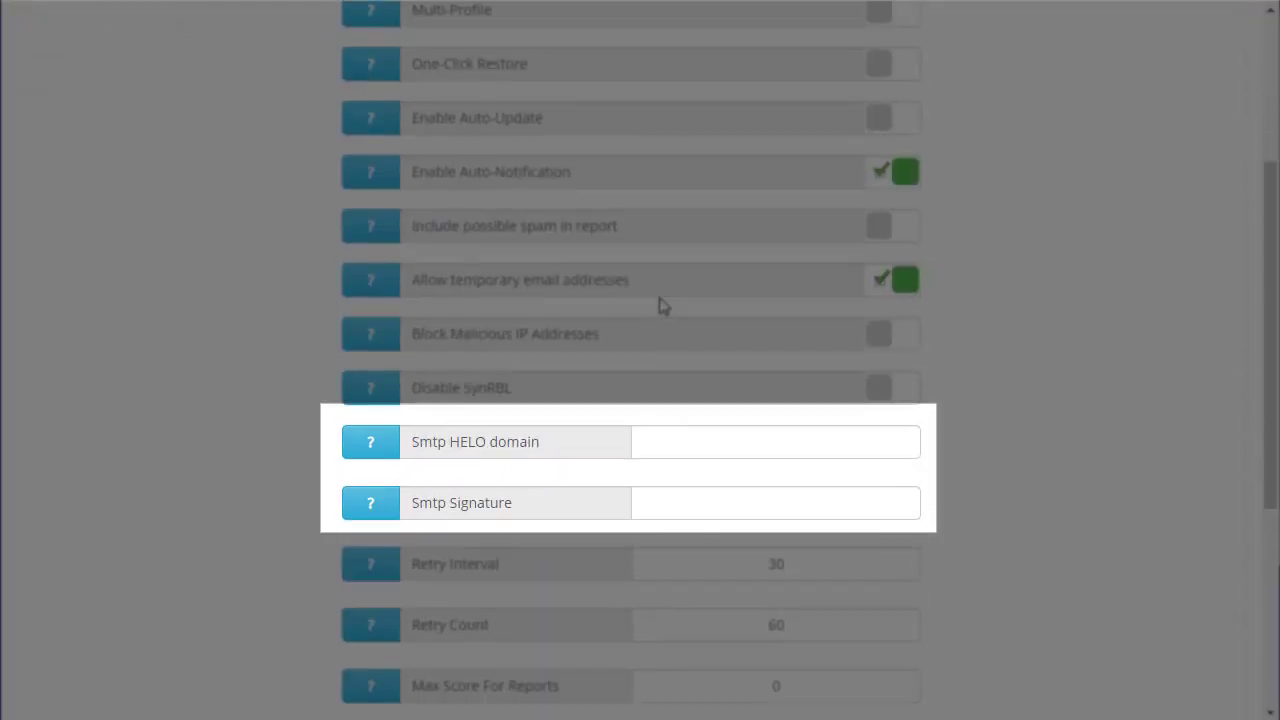
left_click(674, 428)
type("www.s")
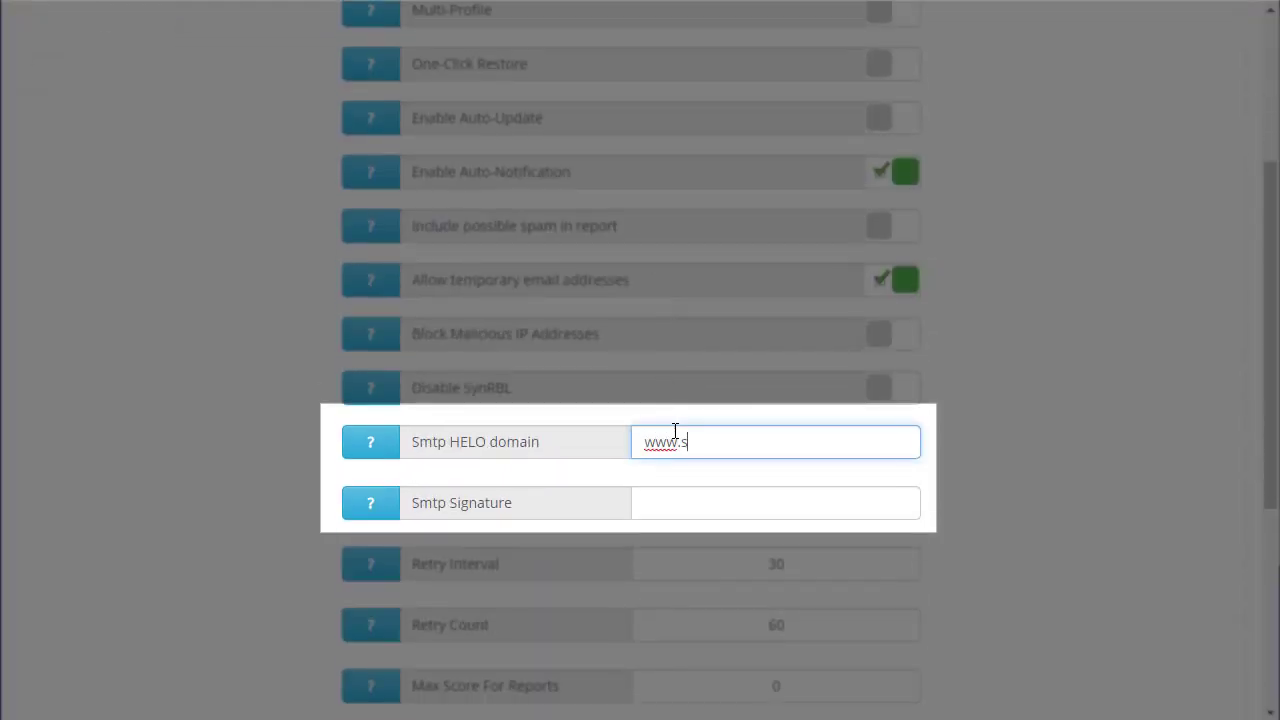
type("ynametrics.com")
key("Tab")
type("www.synametri")
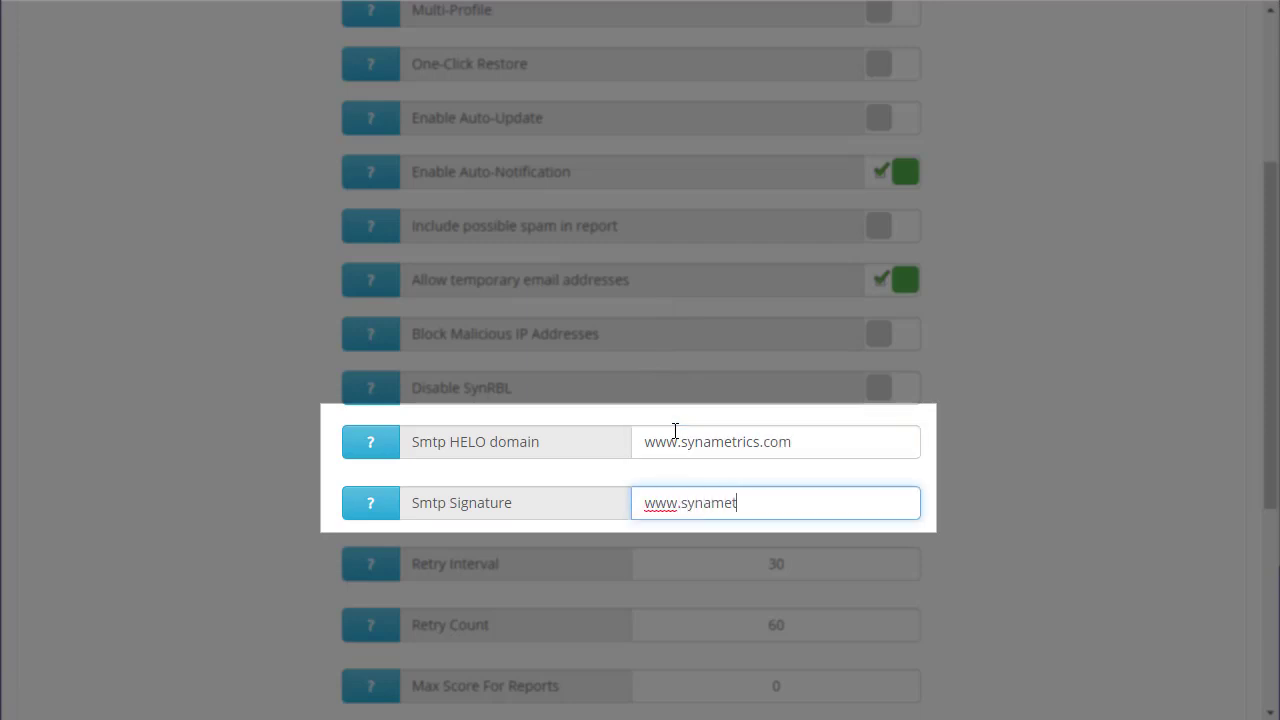
type("cs.com")
scroll(675, 430, "down", 4)
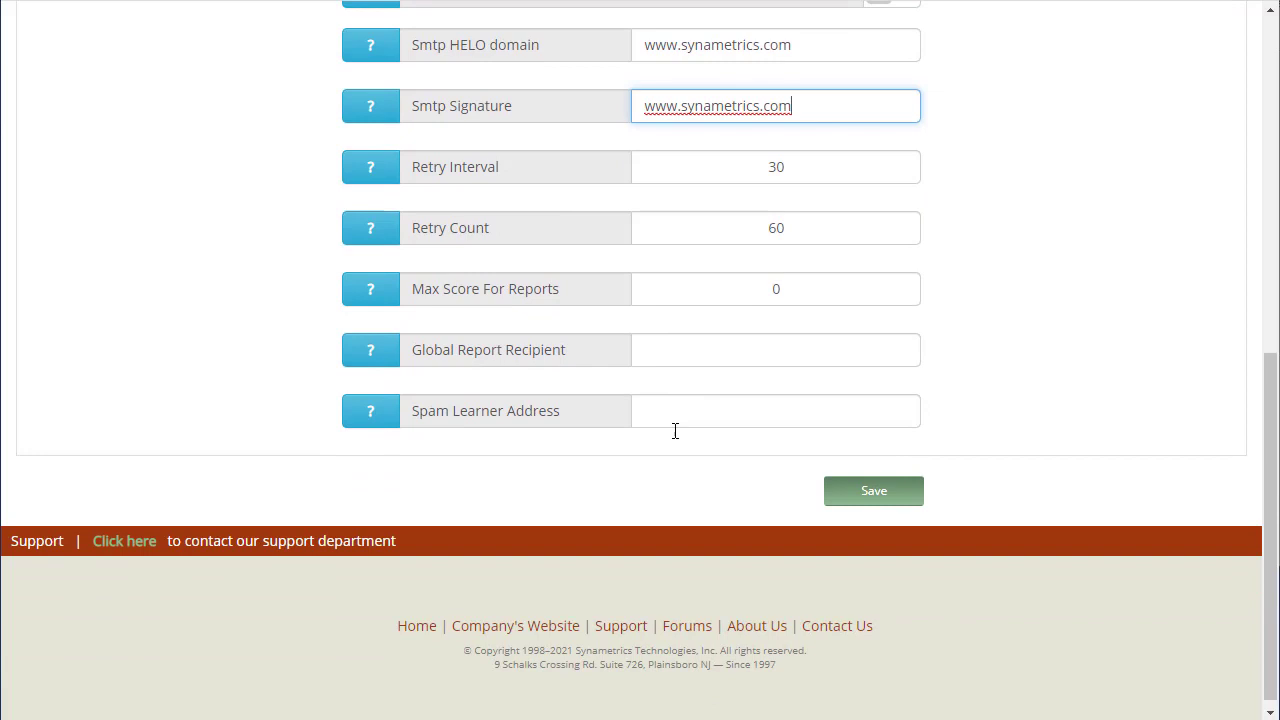
left_click(875, 492)
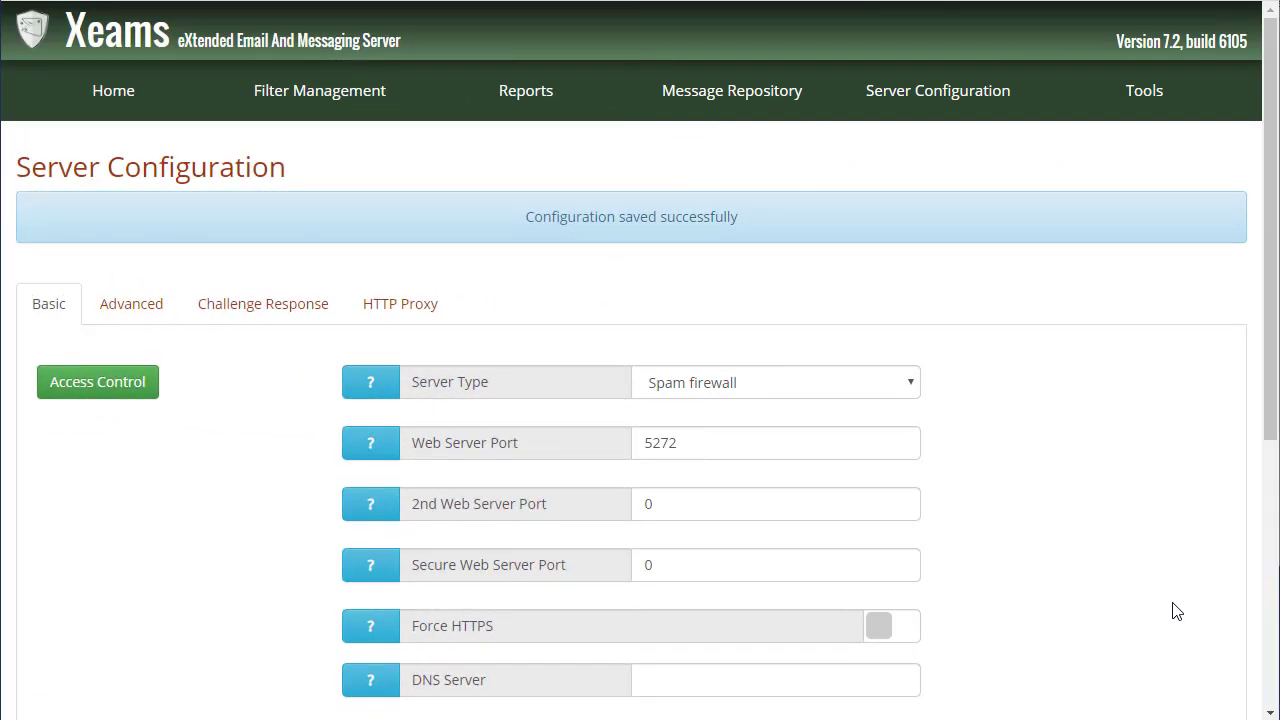
Step: Run Tools > Diagnostic Check - Outbound to test HELO, reverse lookup and SPF
left_click(1128, 97)
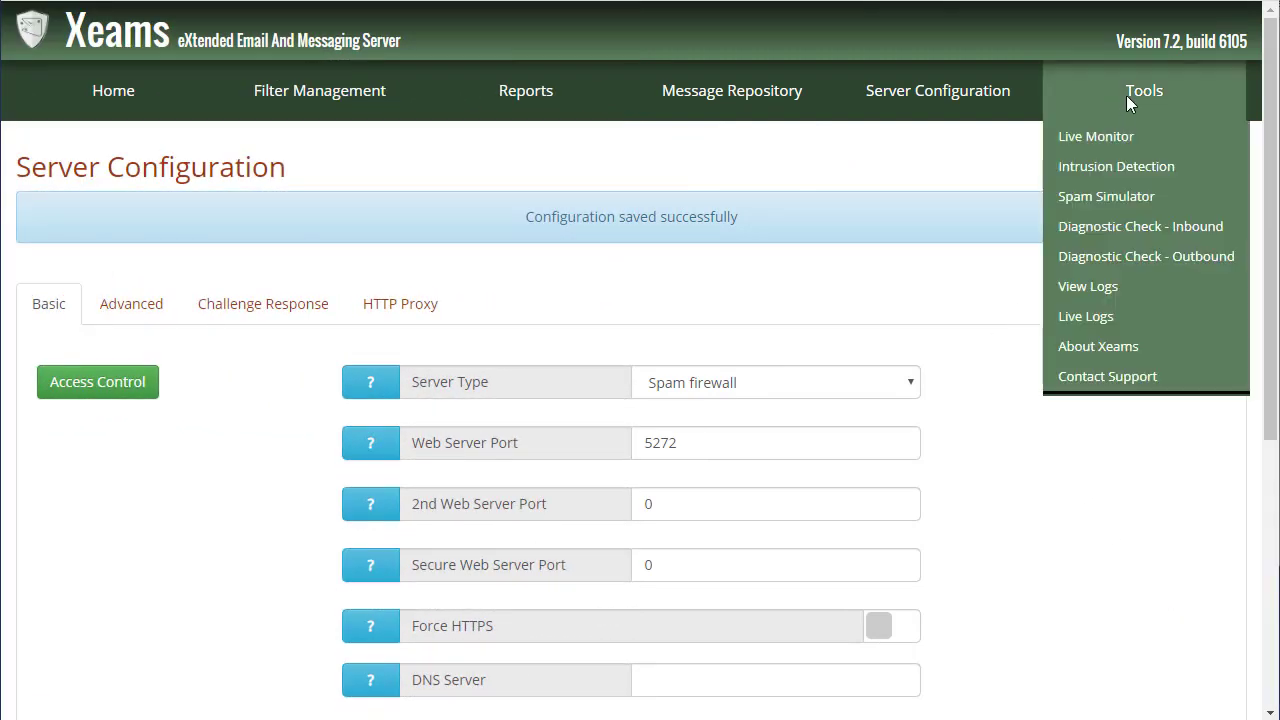
left_click(1101, 263)
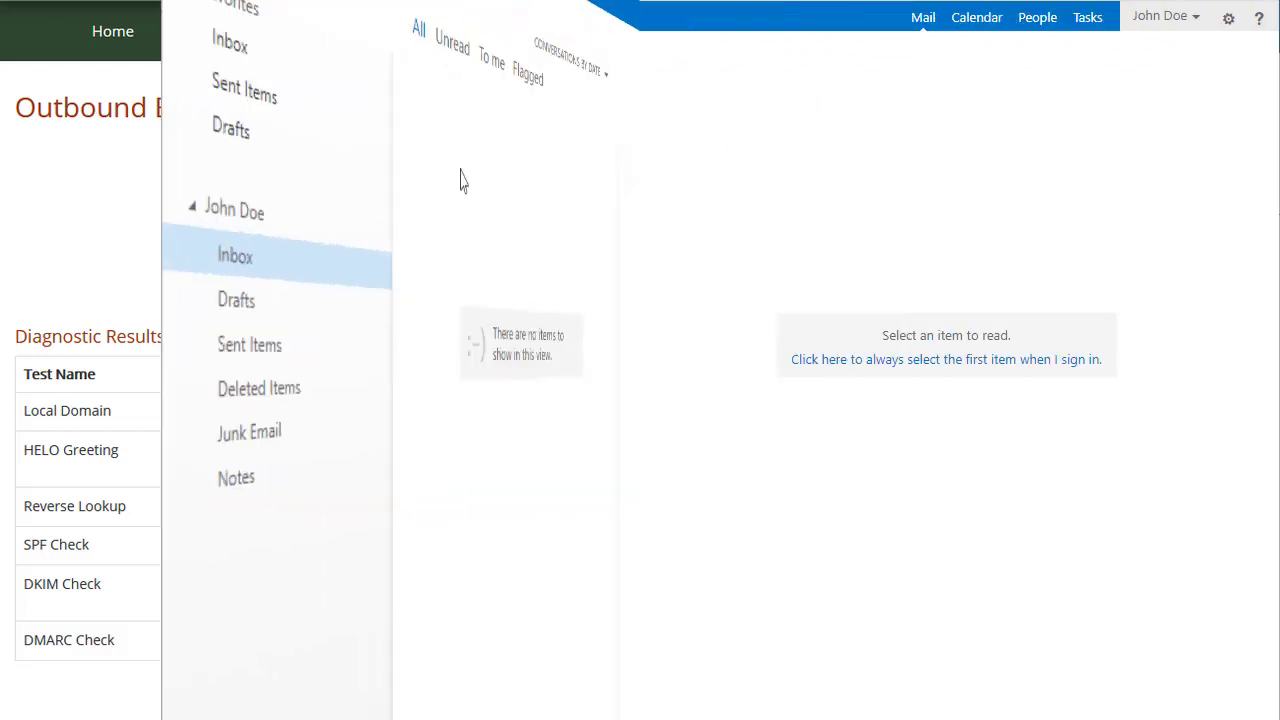
Step: Compose a new message to the test recipient's address with subject 'test email' and body 'hi'
left_click(110, 62)
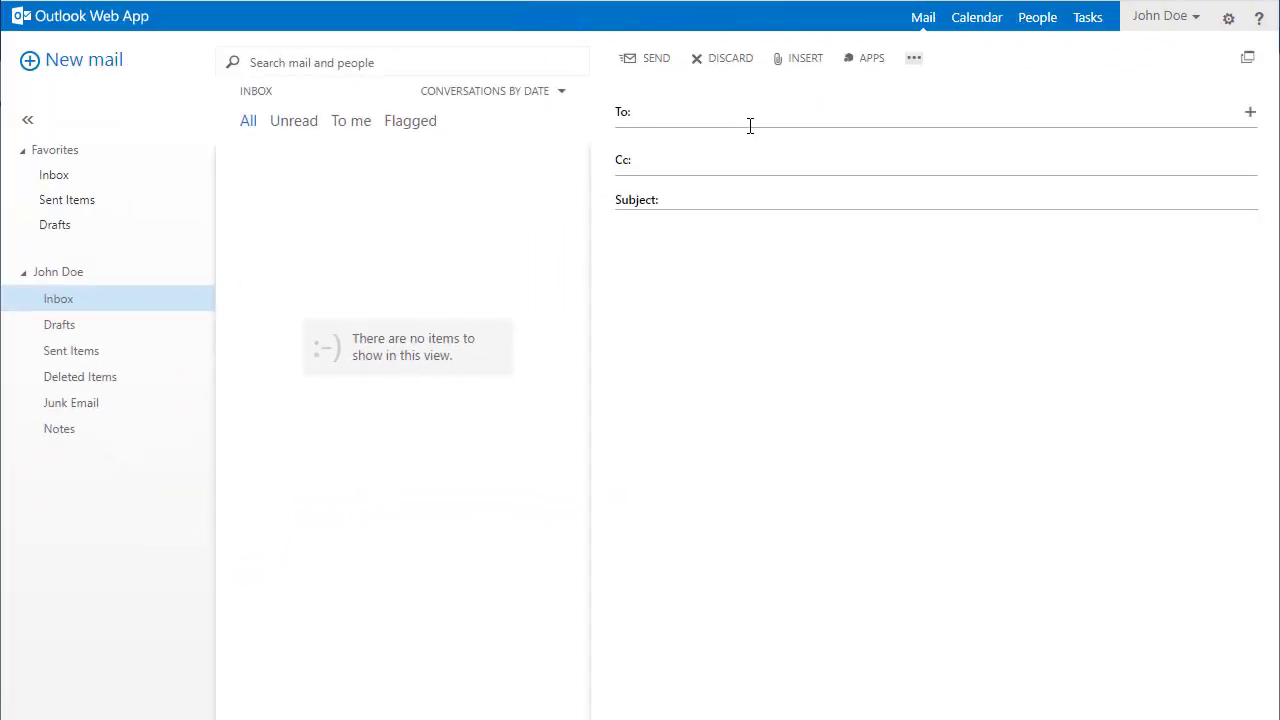
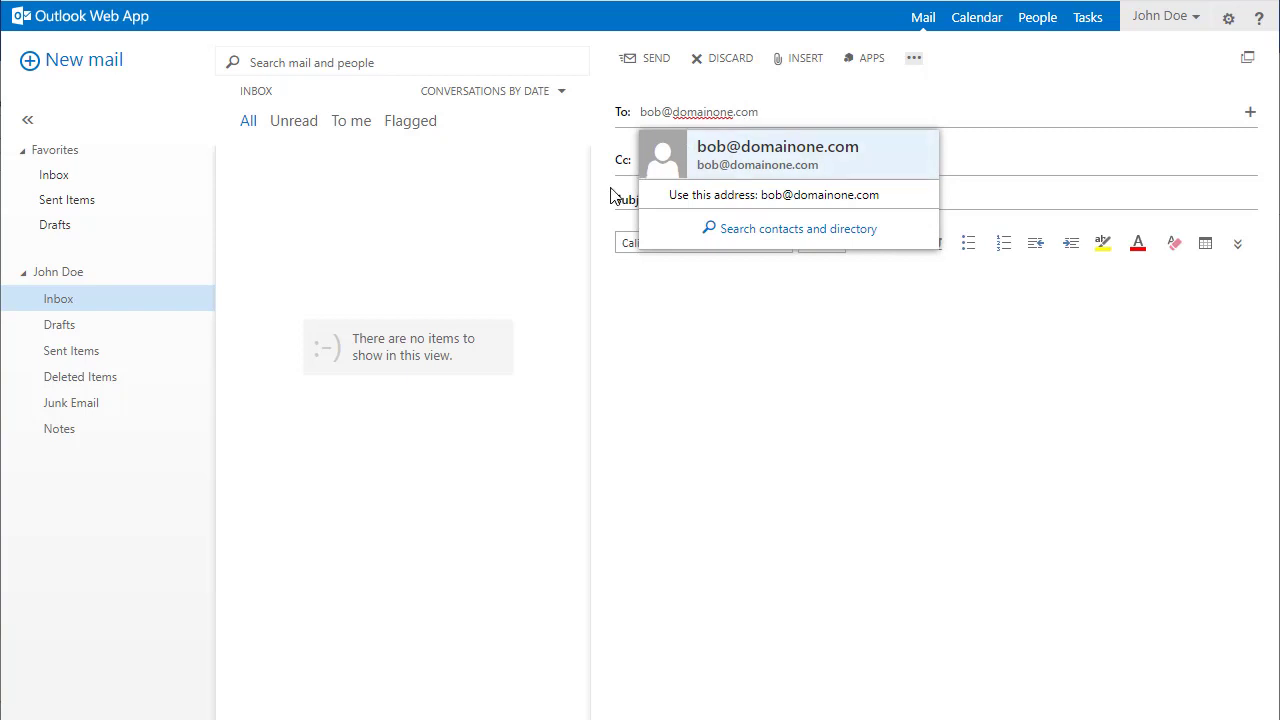
left_click(703, 197)
type("t")
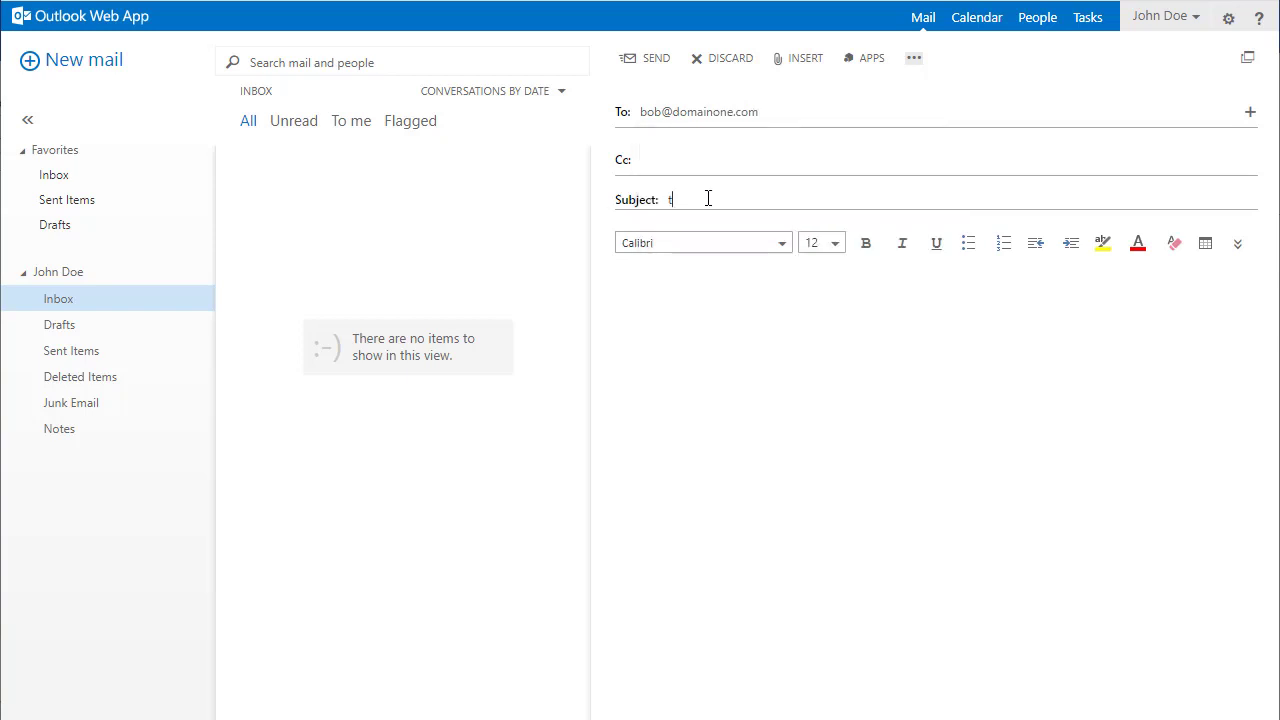
type("est email")
key("Tab")
type("hi")
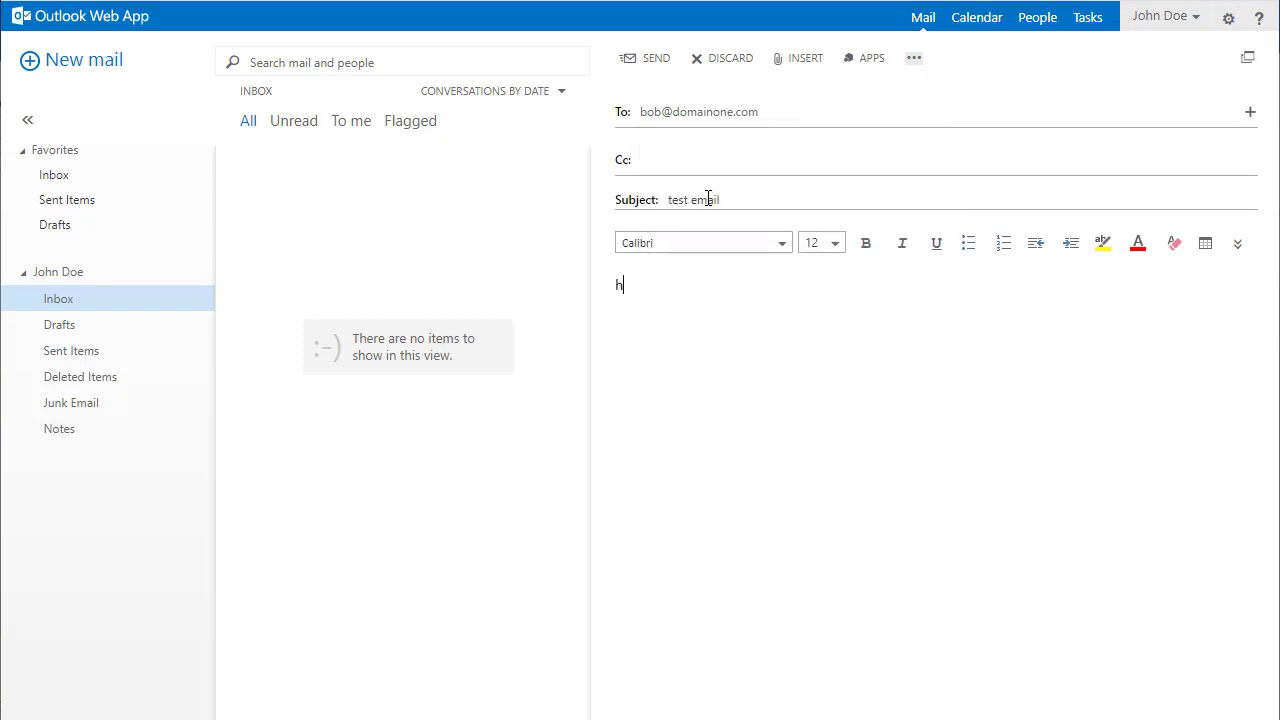